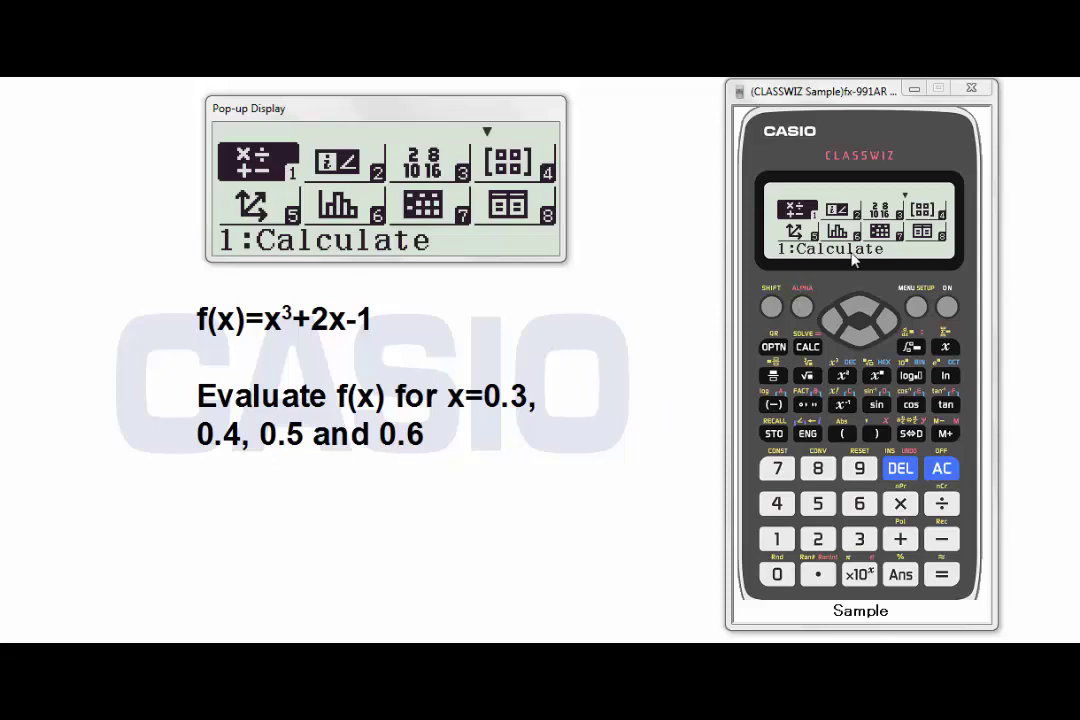
Step: Choose 1:Calculate from the mode menu to get an empty calculation screen
key(Return)
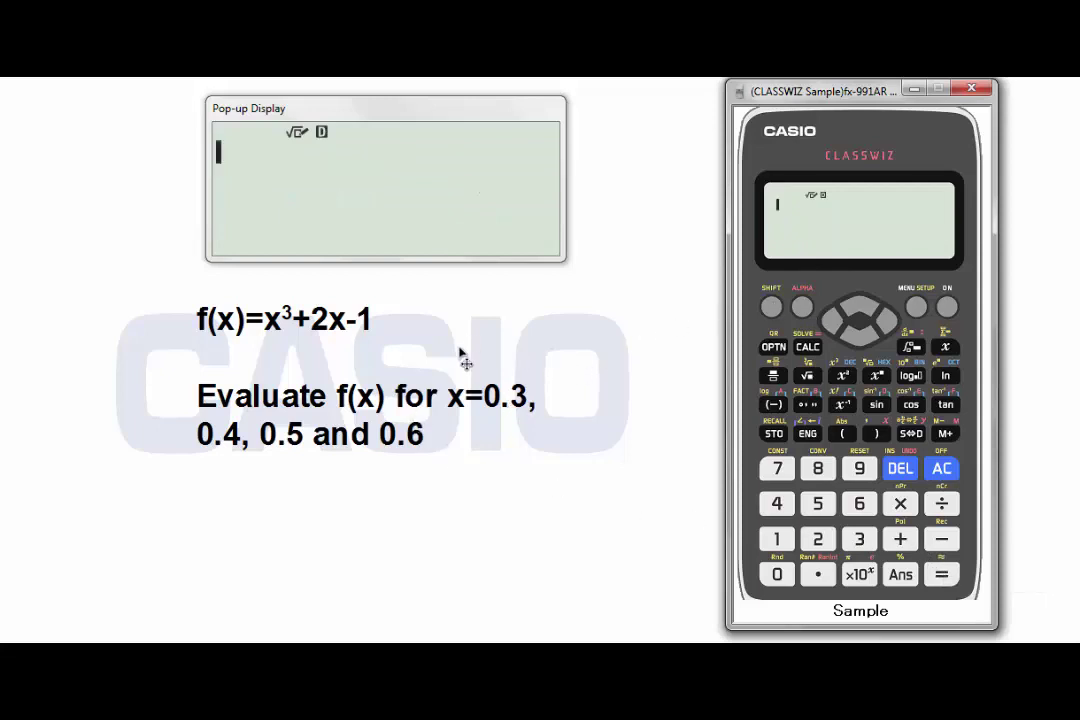
Step: Enter x³+2x−1 and start CALC so it prompts for a value of x
click(946, 348)
click(771, 310)
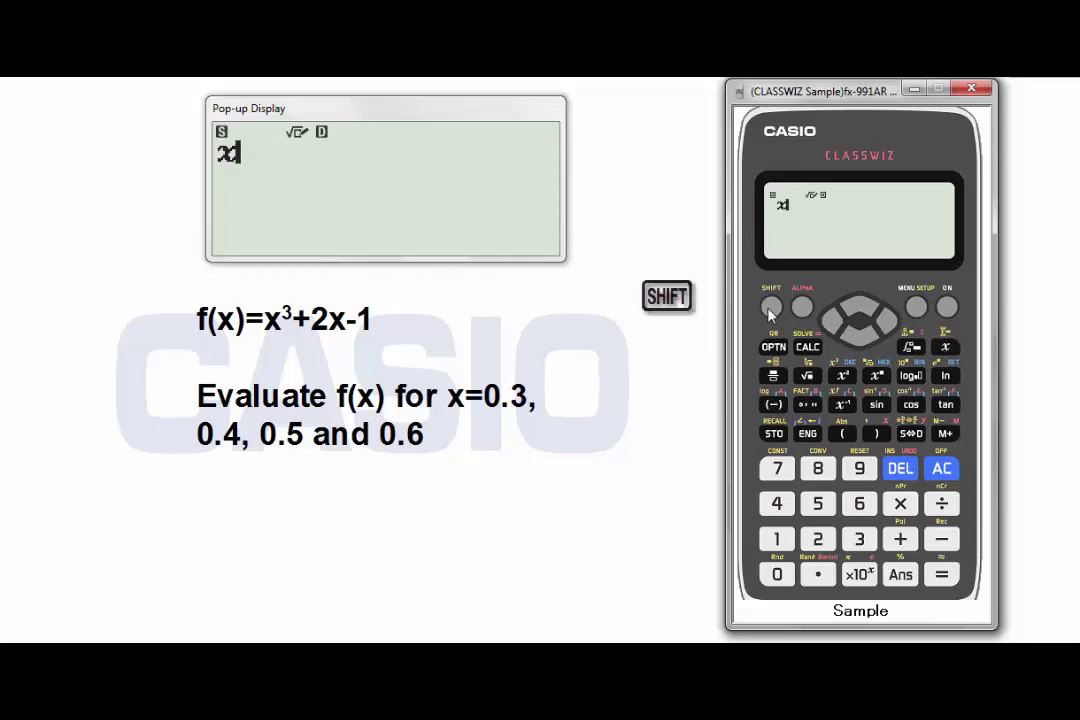
click(843, 376)
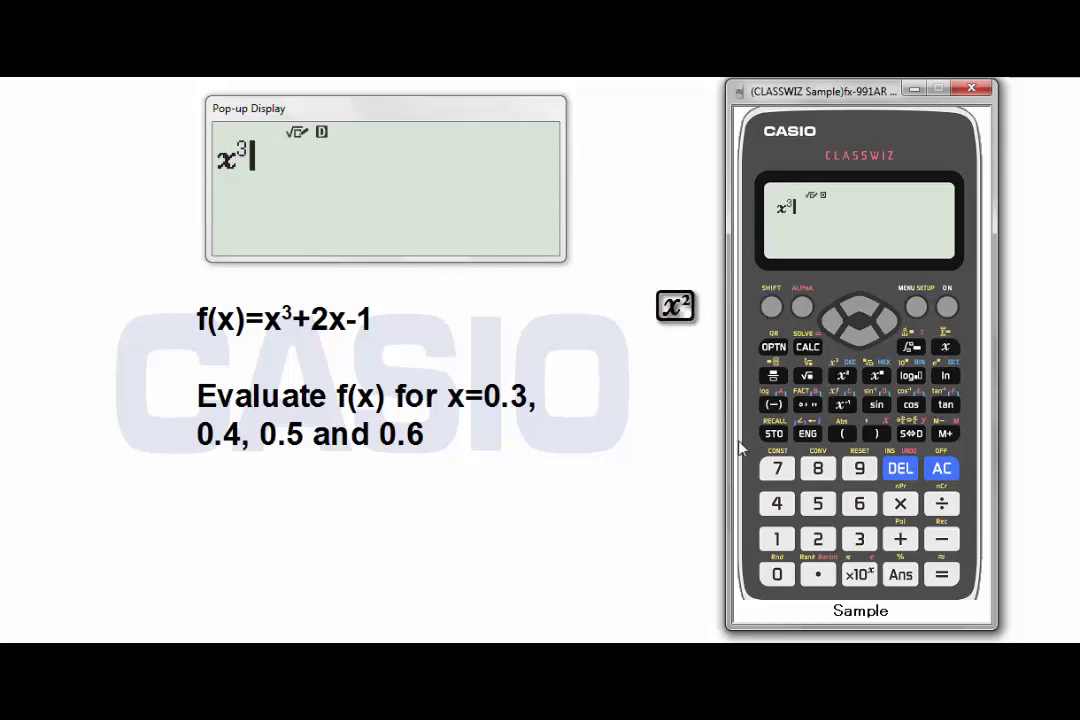
click(900, 539)
click(828, 541)
click(945, 348)
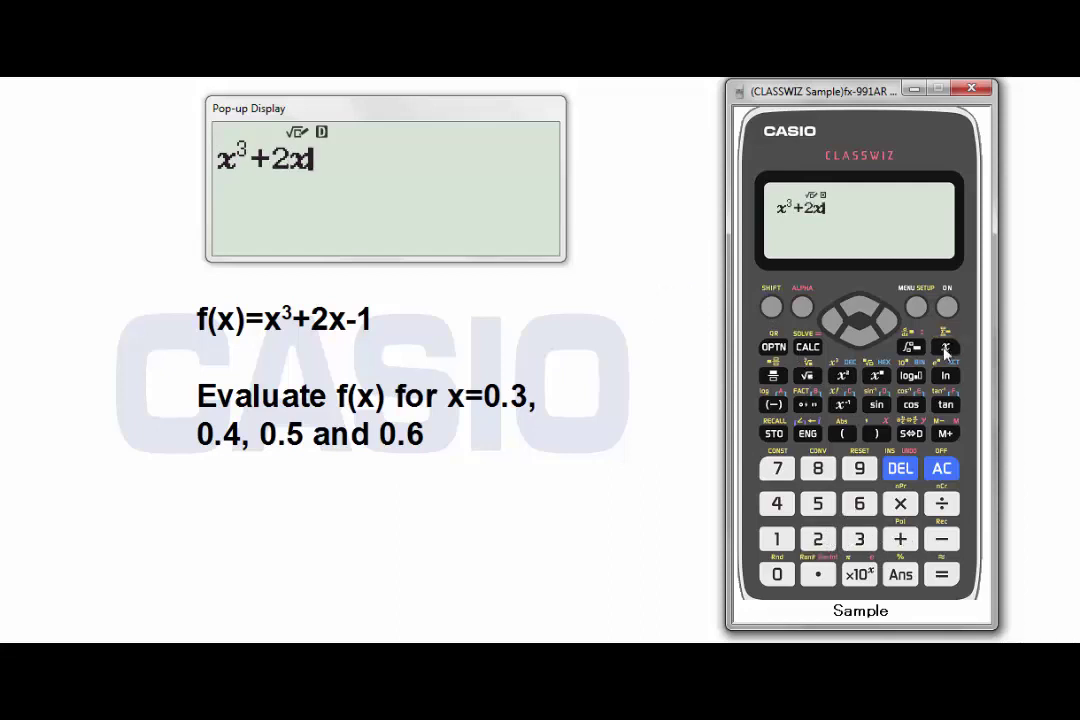
click(941, 539)
click(789, 540)
click(807, 347)
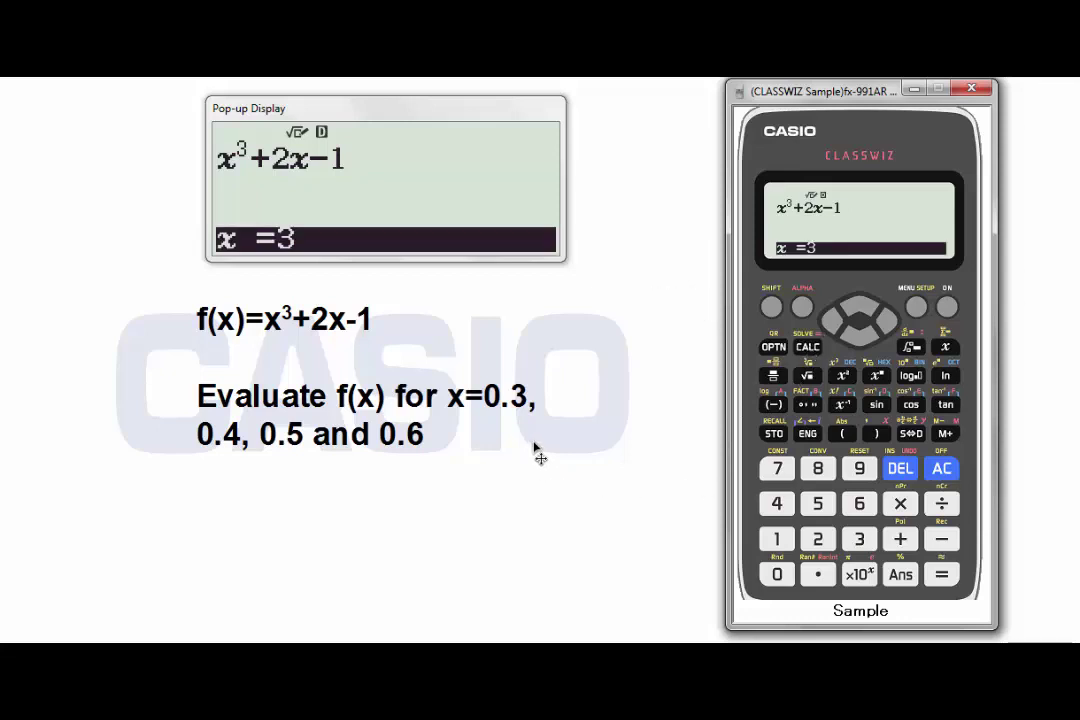
Step: Evaluate at x = 0.3, toggling −373/1000 to −0.373 and back, then return to the x prompt
click(779, 575)
click(820, 575)
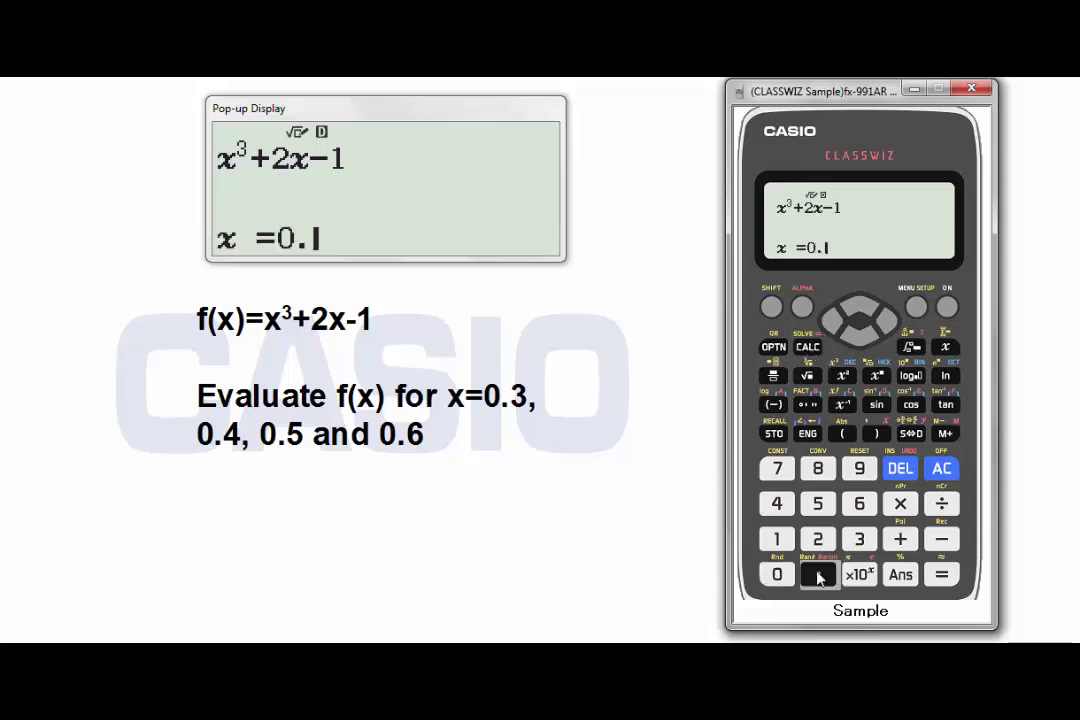
click(861, 541)
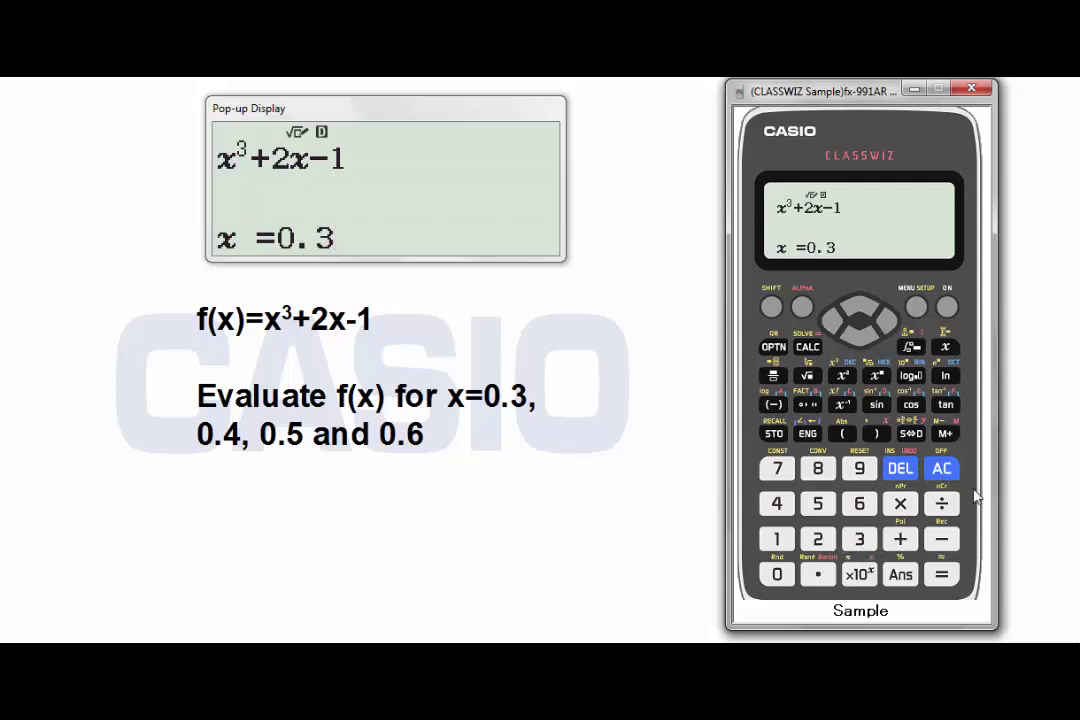
click(942, 575)
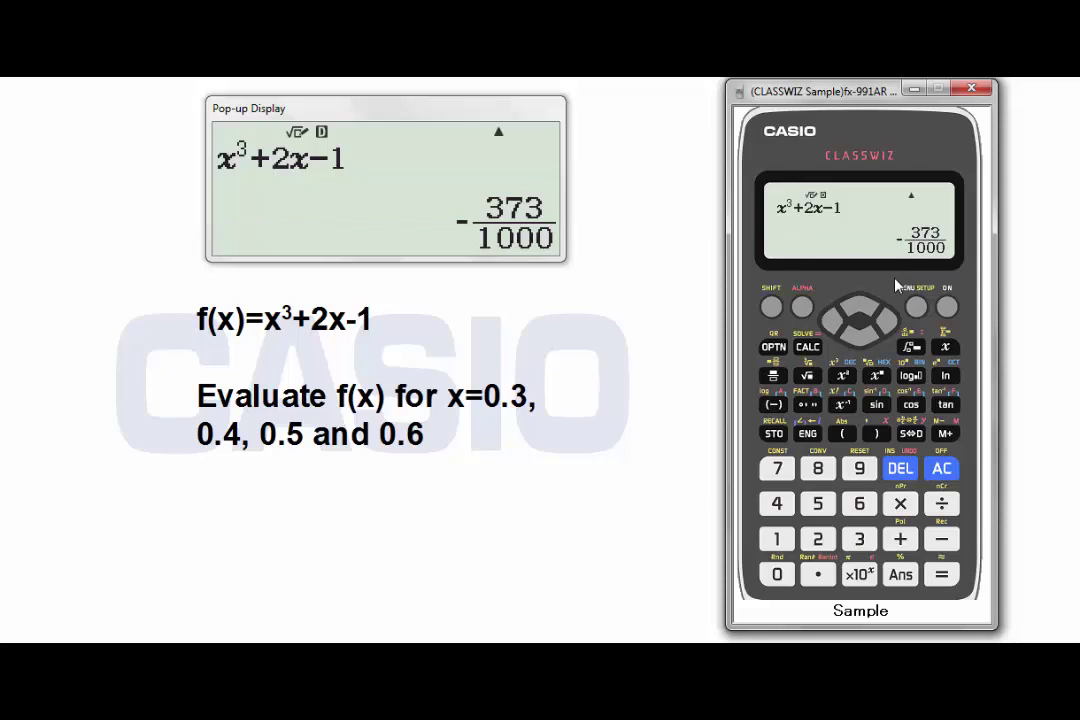
click(912, 436)
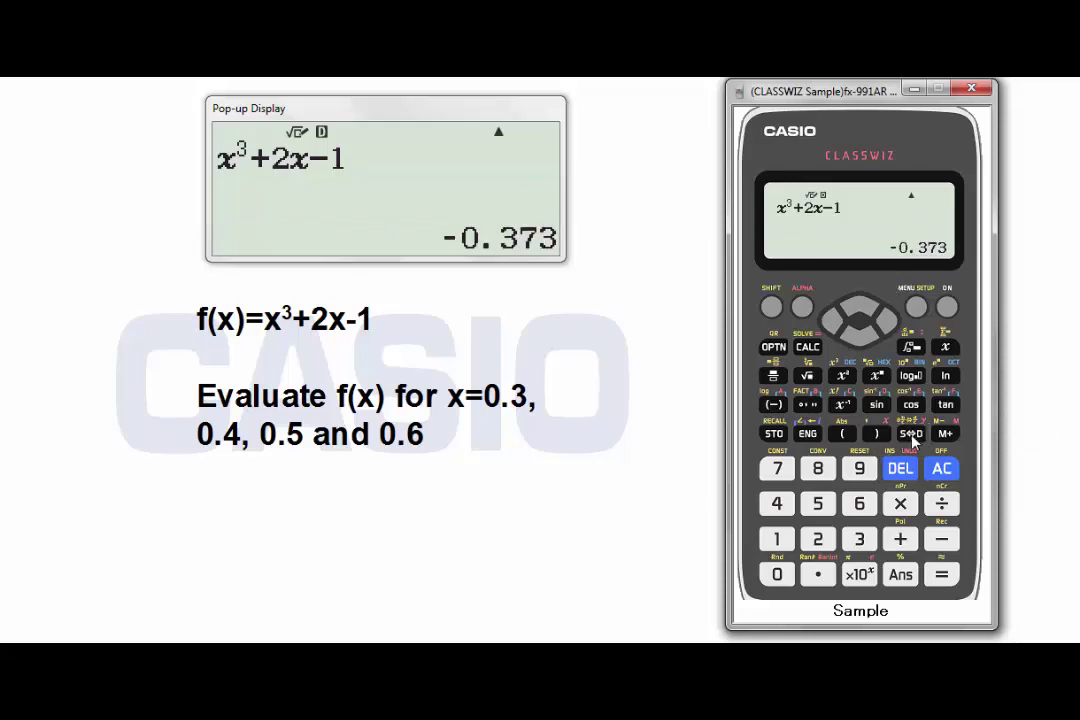
click(912, 436)
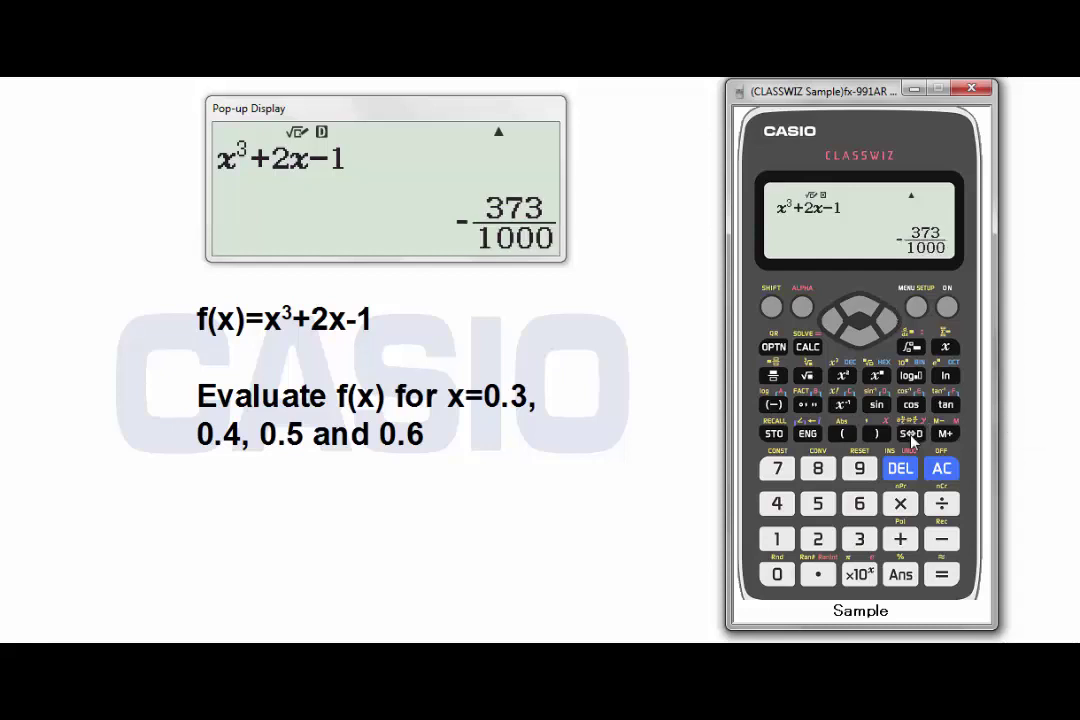
click(942, 575)
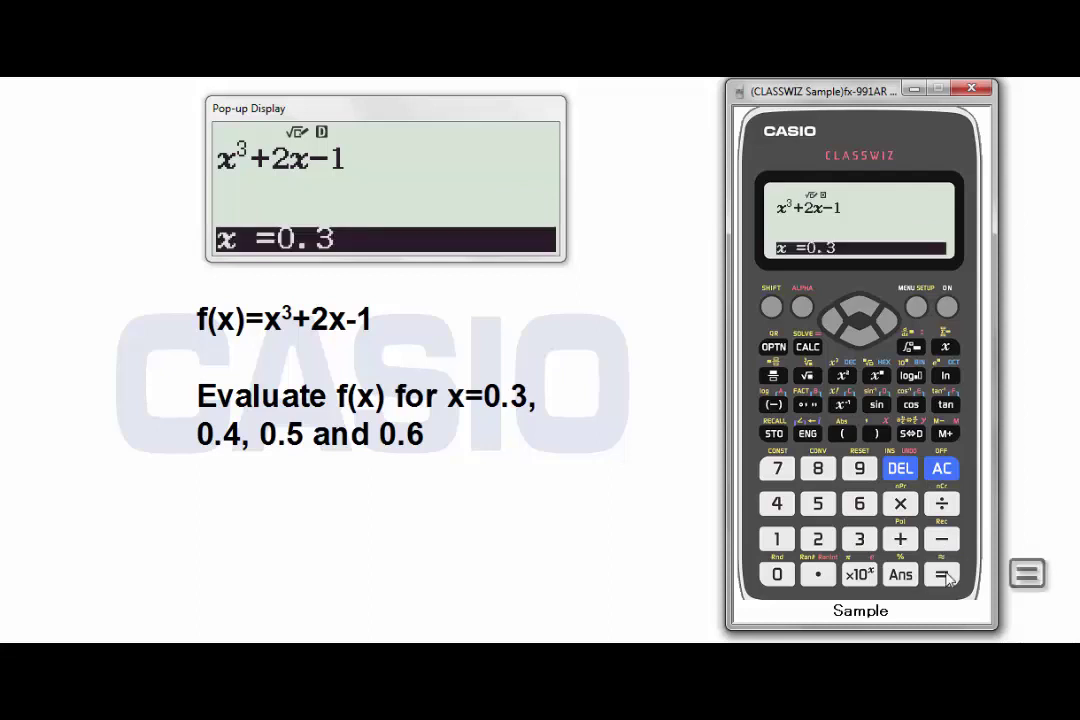
Step: Evaluate x³+2x−1 at x = 0.4 and return to the x prompt
click(780, 577)
click(818, 574)
click(777, 503)
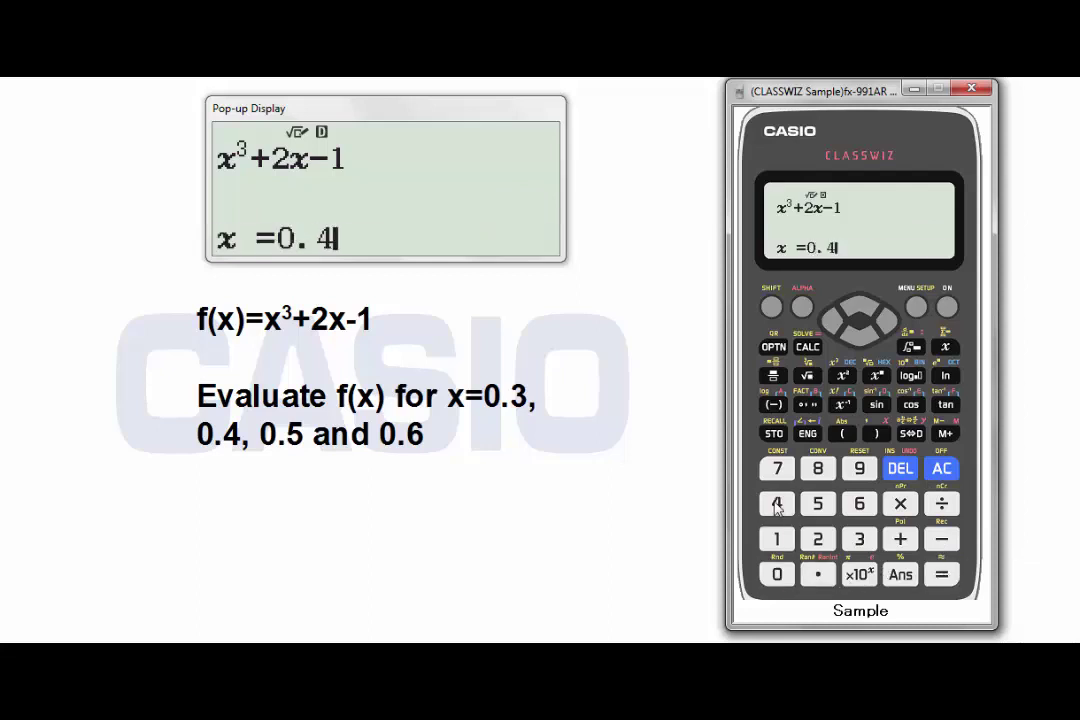
click(942, 575)
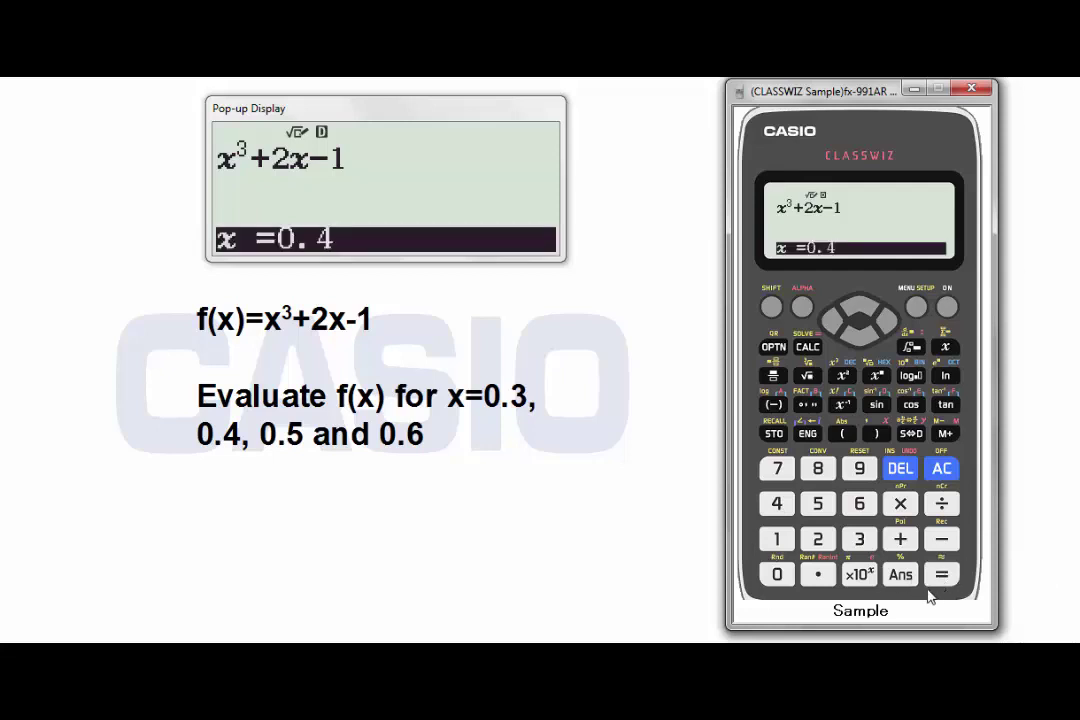
key(Return)
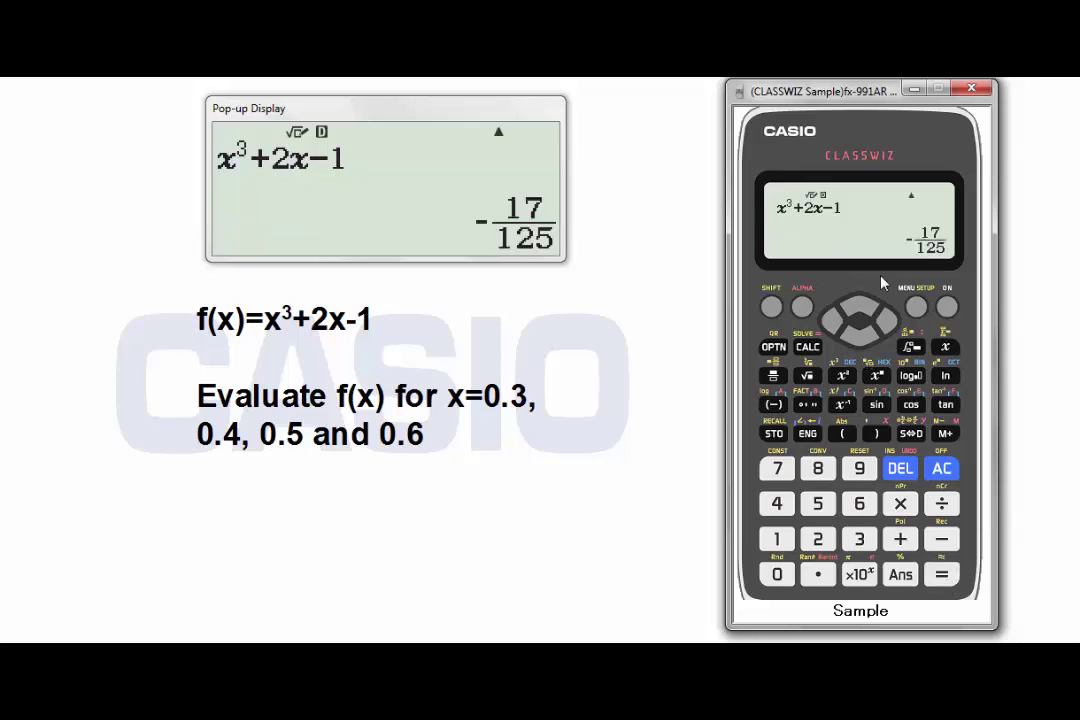
key(Return)
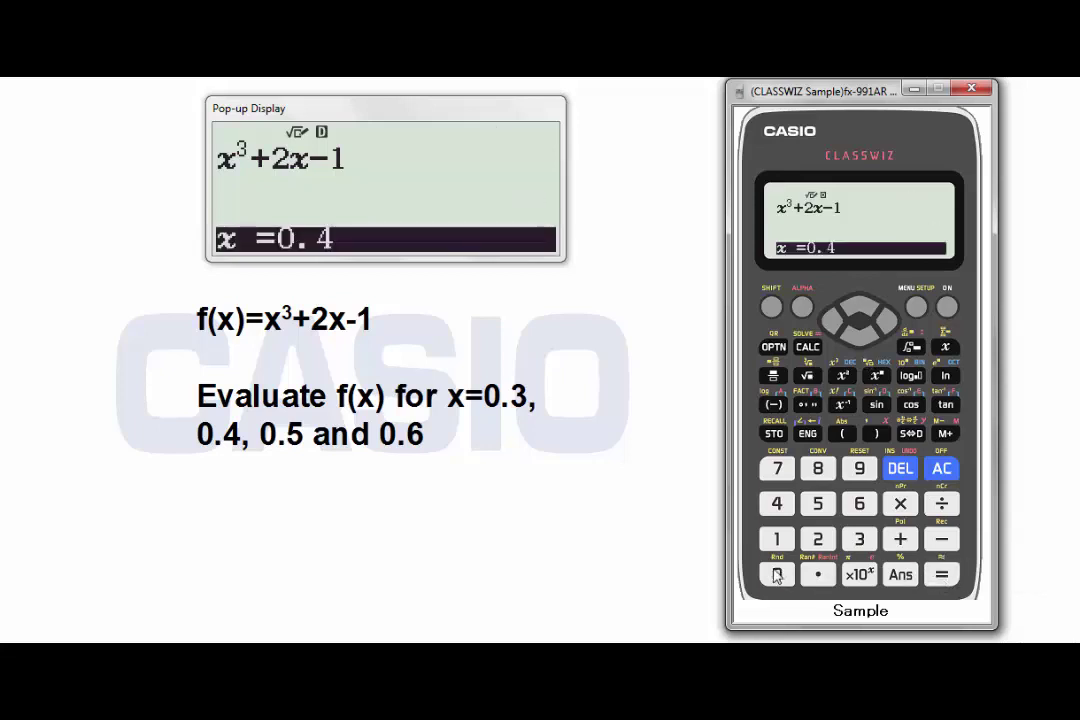
Step: Evaluate at x = 0.5, convert the result 1/8 to 0.125, and return to the x prompt
click(777, 574)
click(818, 574)
click(818, 503)
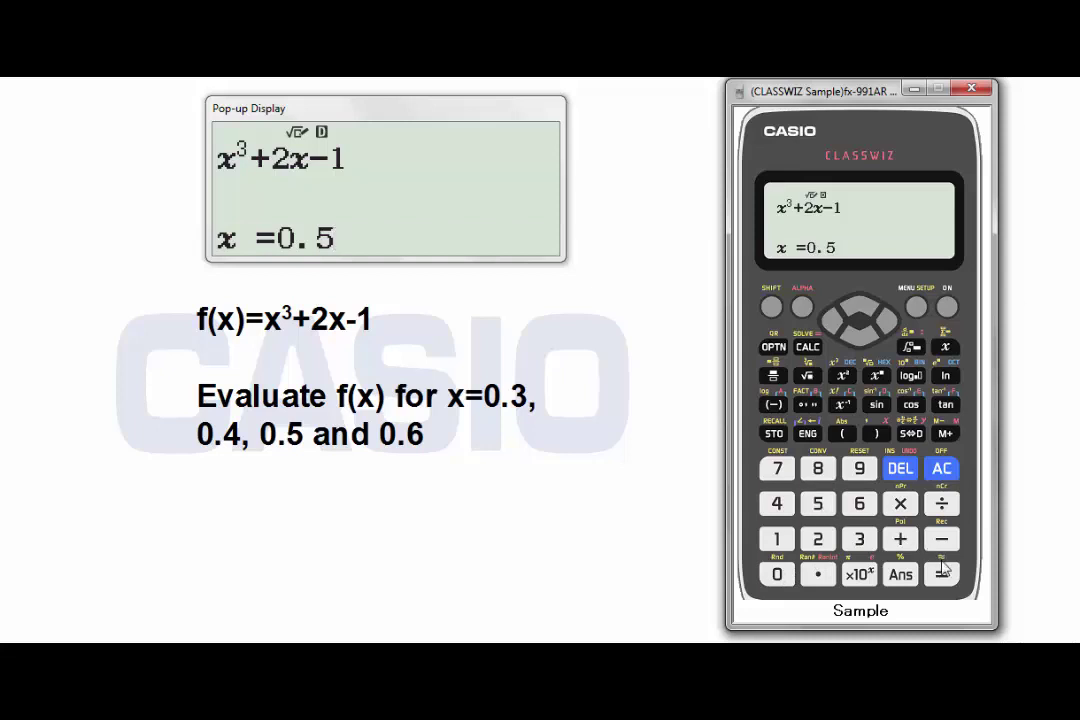
key(Return)
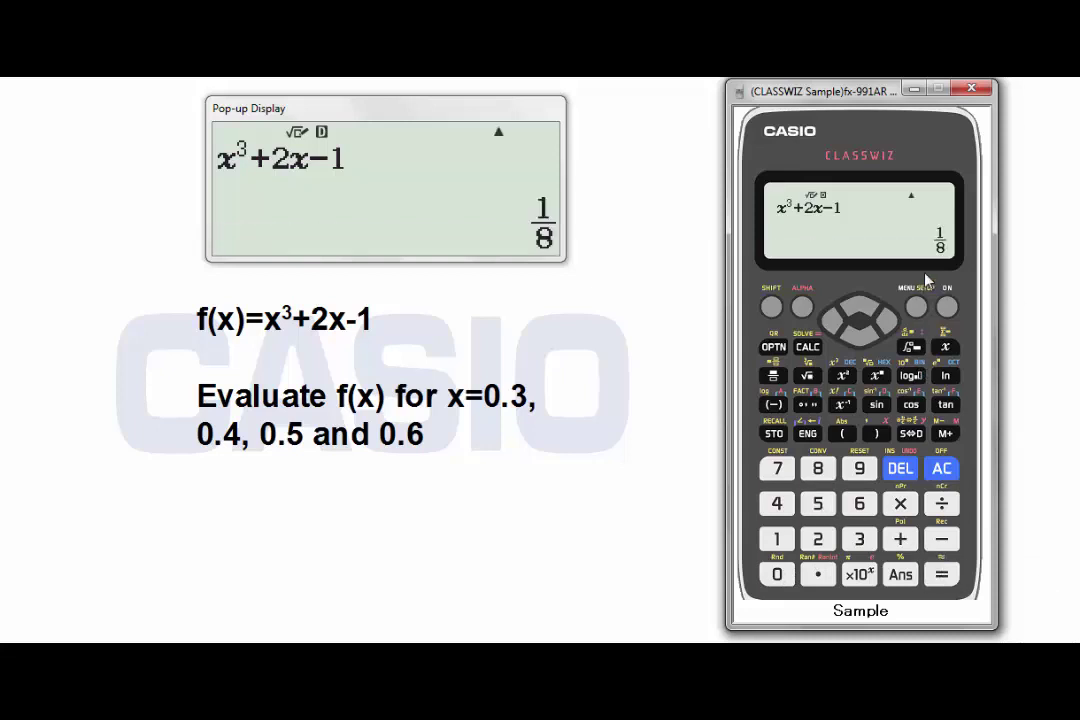
click(910, 434)
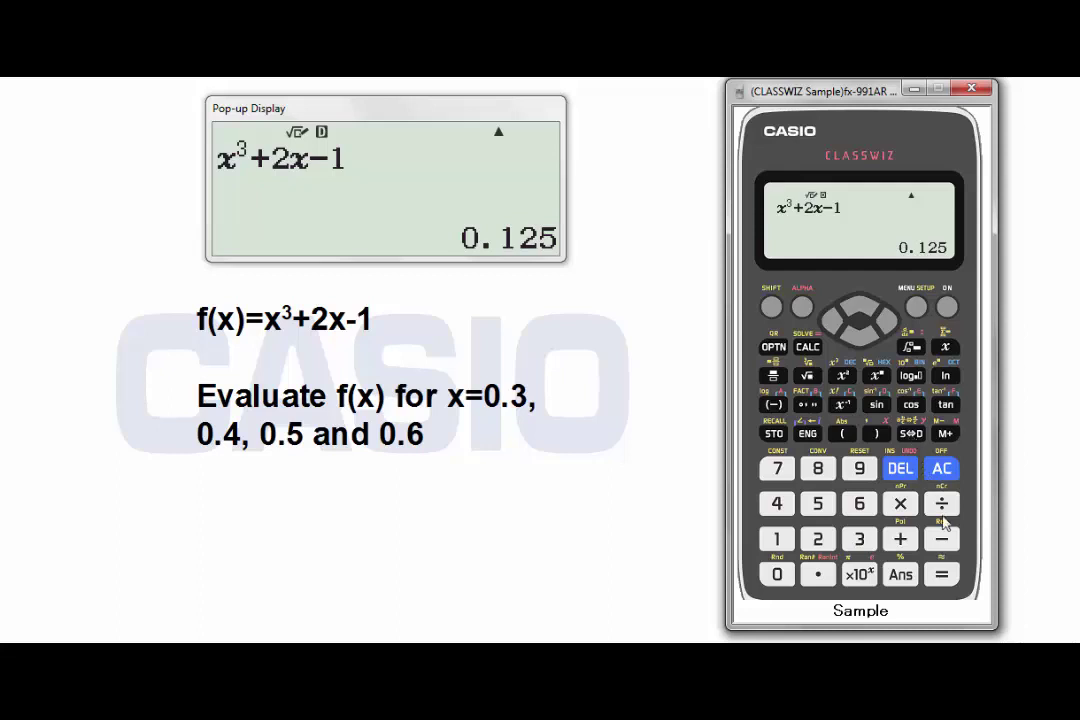
key(Return)
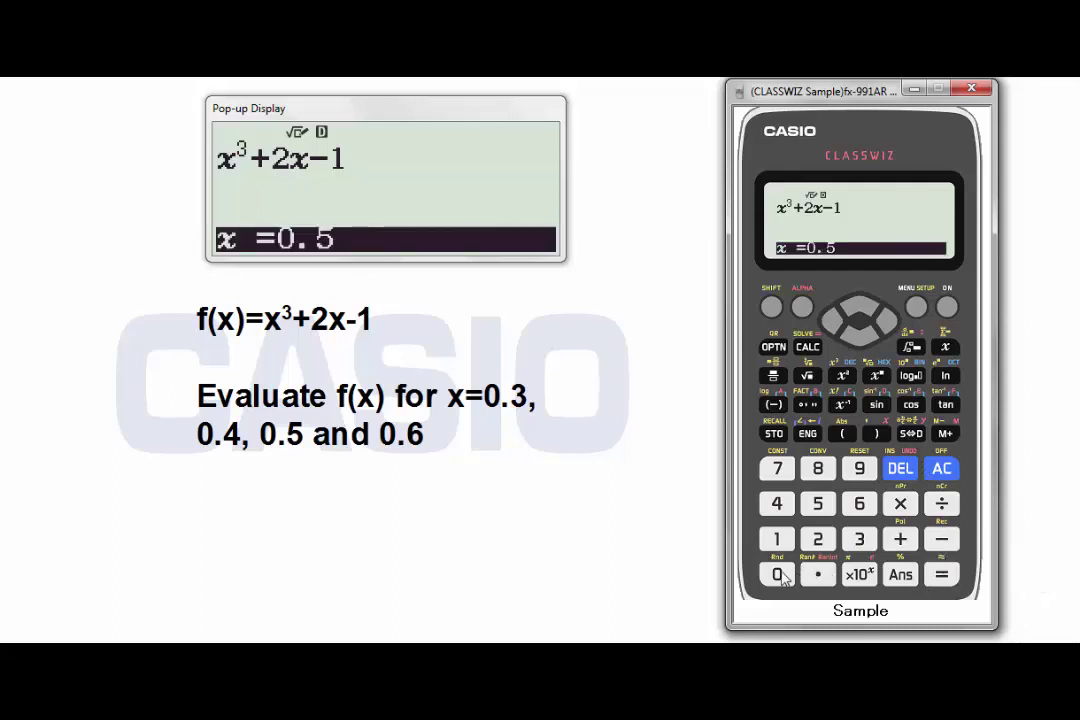
Step: Evaluate at x = 0.6, convert 52/125 to 0.416, then clear the screen and begin a square root
click(780, 576)
click(818, 575)
click(860, 505)
click(942, 576)
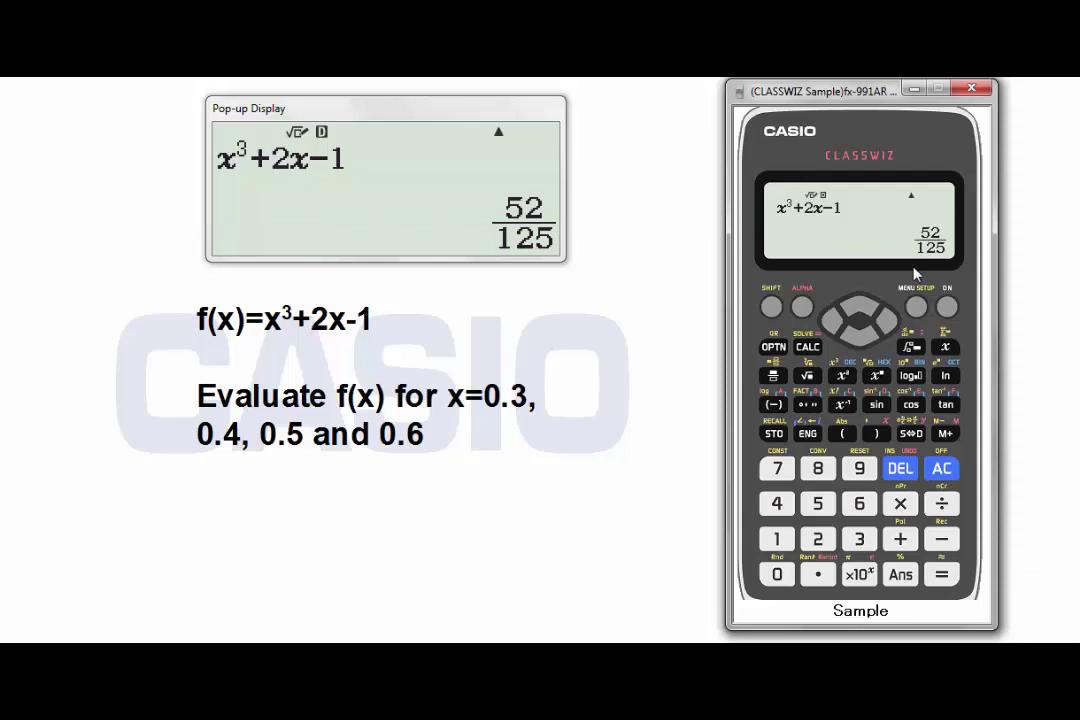
click(913, 434)
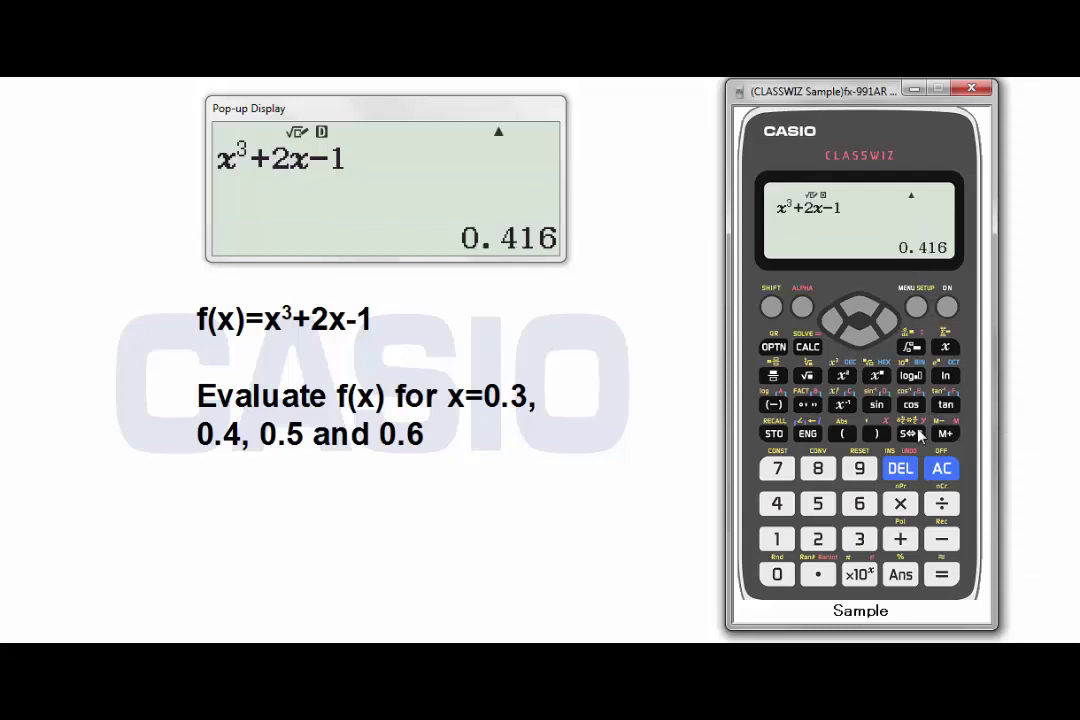
key(Escape)
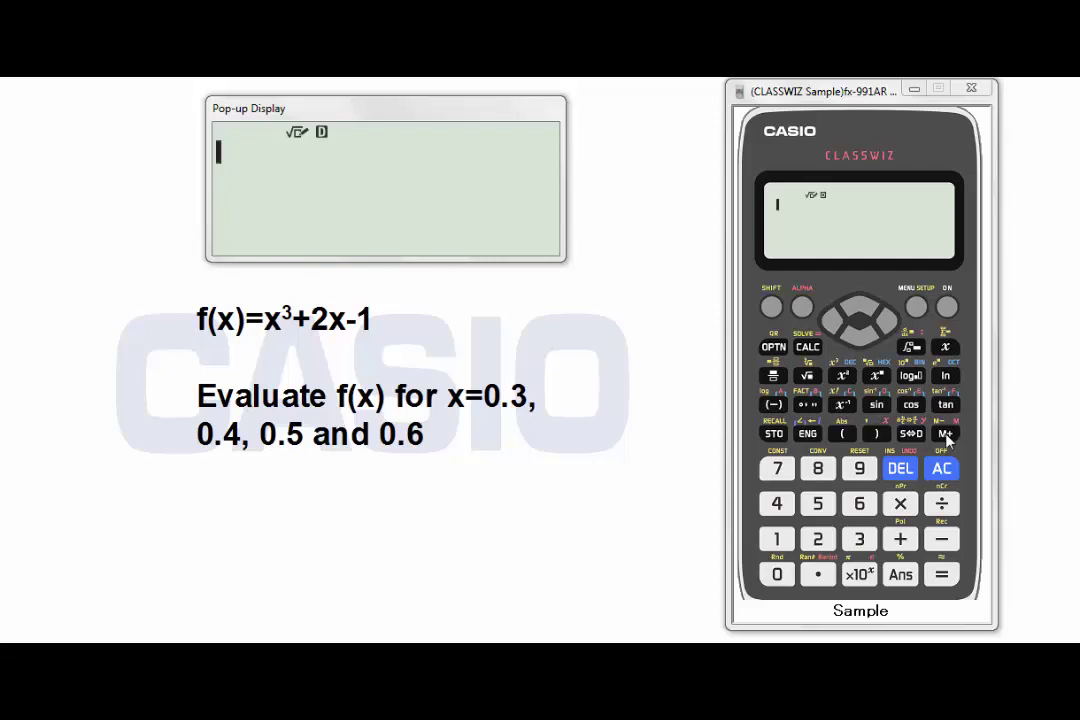
click(807, 376)
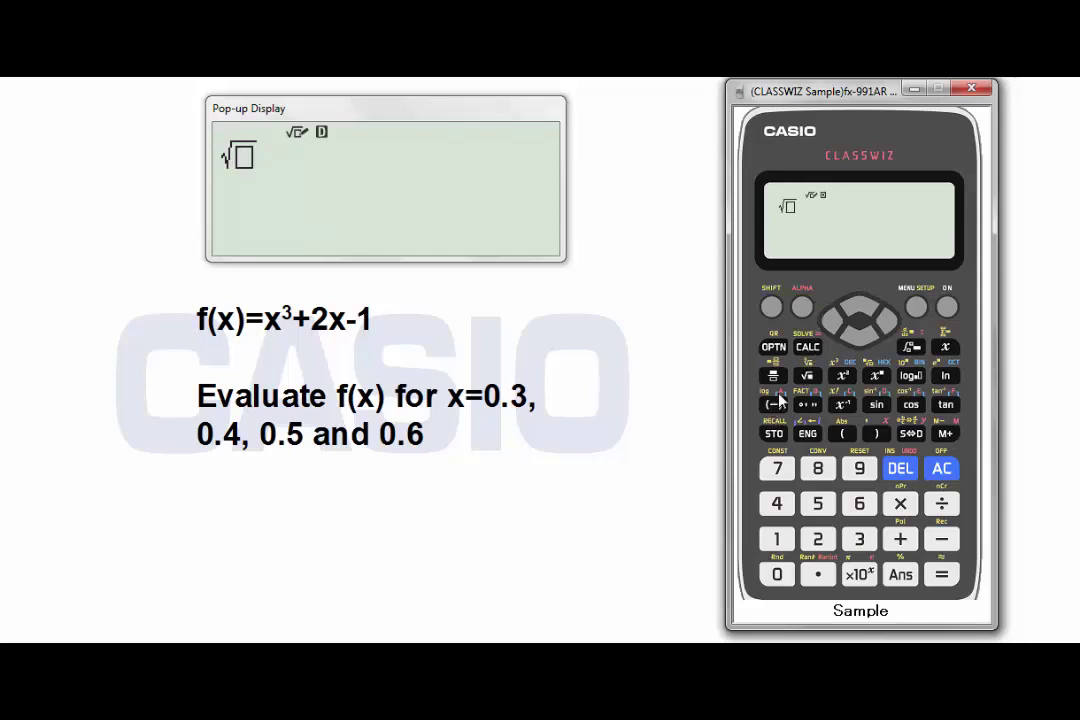
Step: Enter A²+B² under the square root and start CALC, which prompts for A
click(805, 316)
click(767, 400)
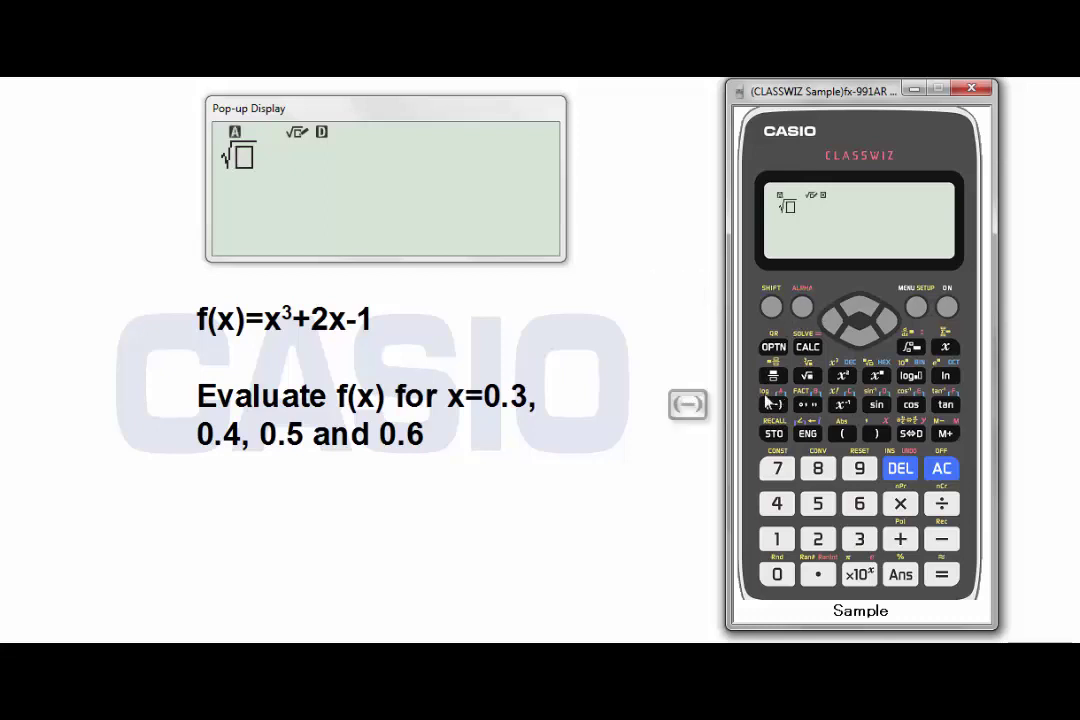
click(843, 375)
click(898, 539)
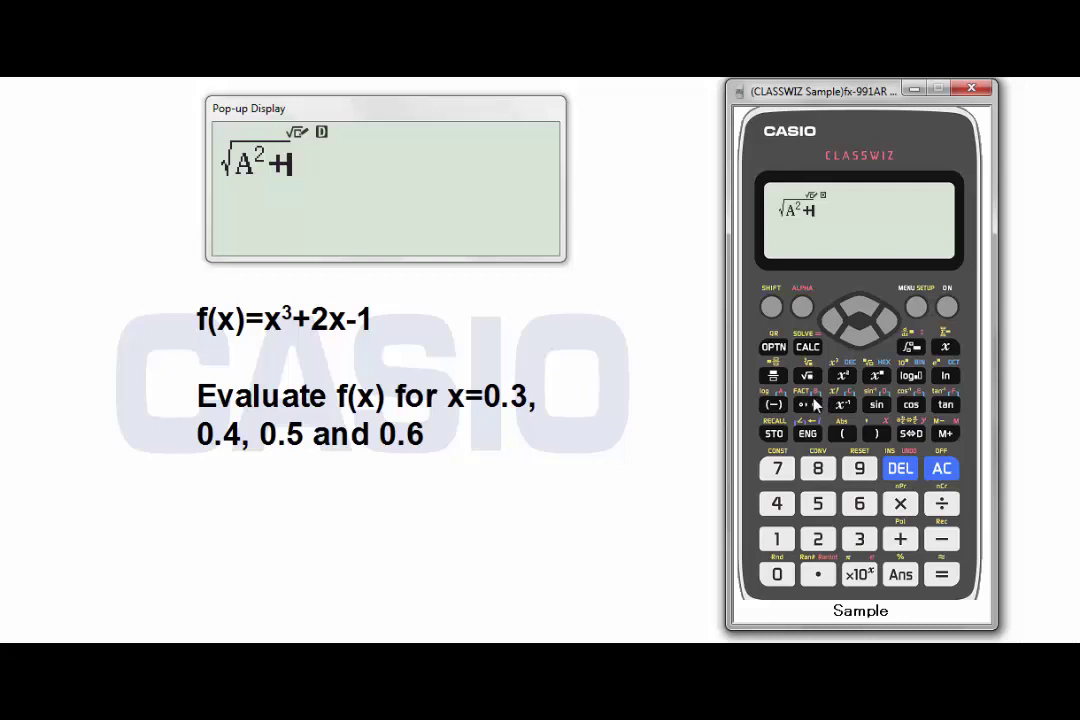
click(802, 307)
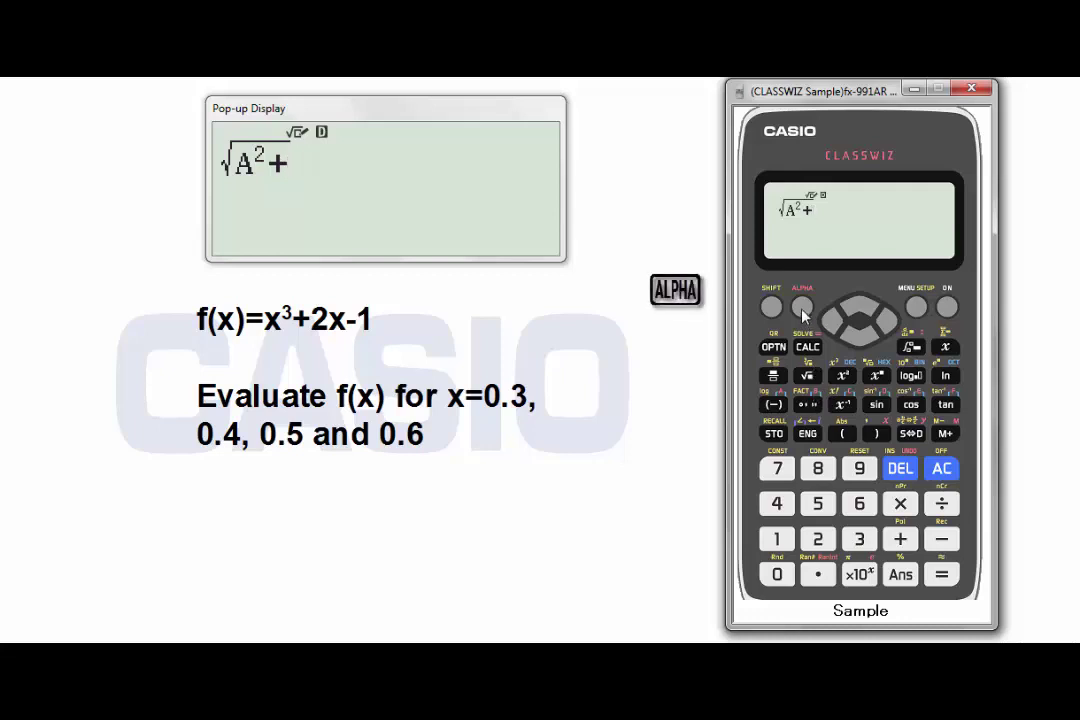
click(808, 404)
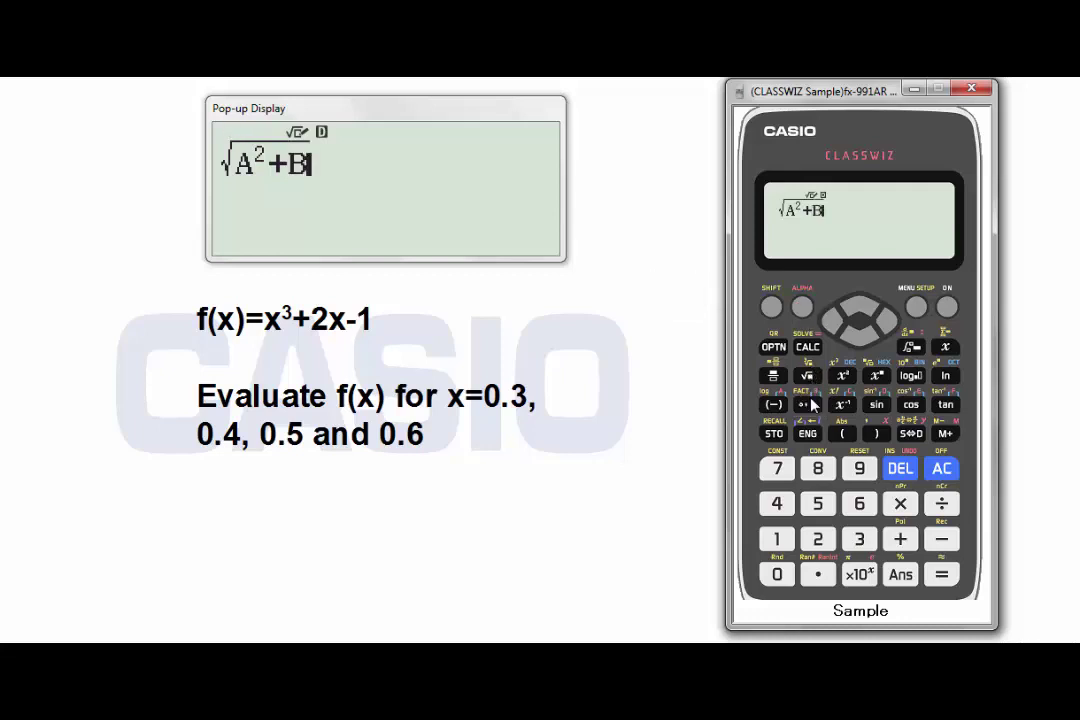
click(843, 375)
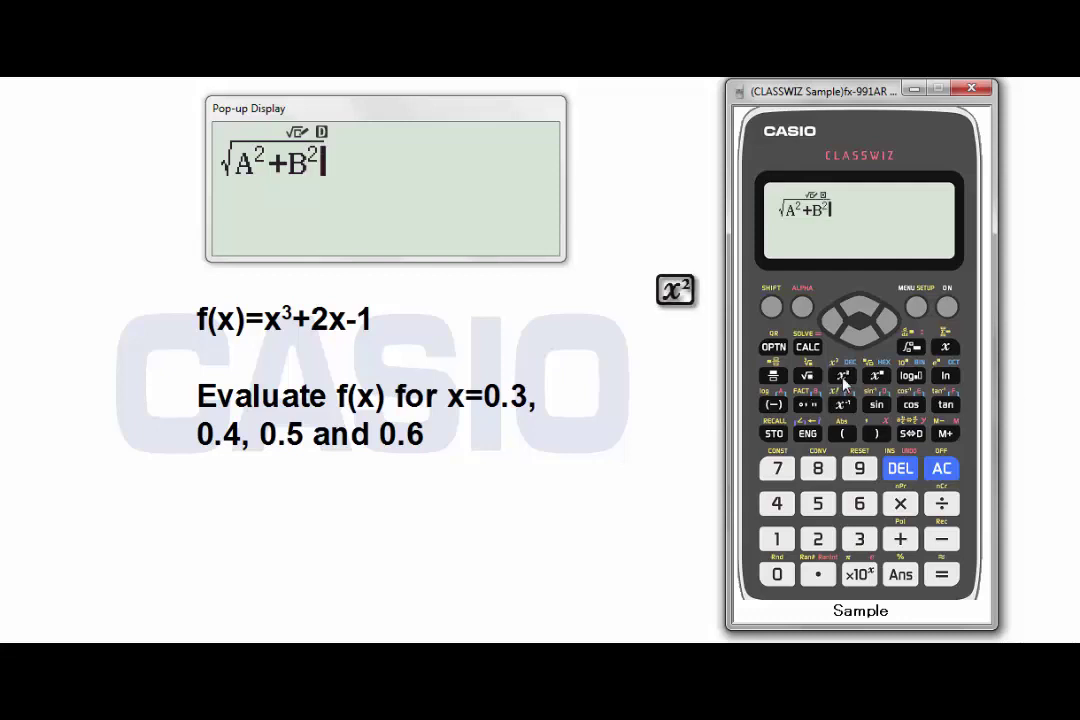
click(808, 347)
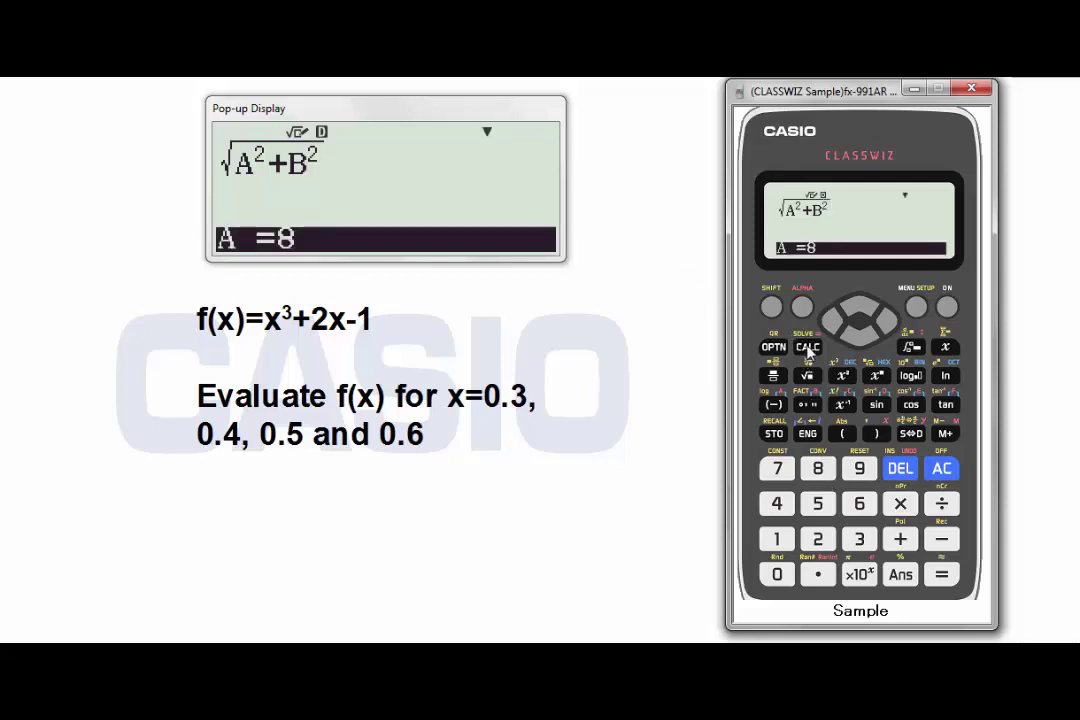
Step: Enter A = 4 and B = 3 at the CALC prompts to get the result 5
click(777, 503)
click(944, 577)
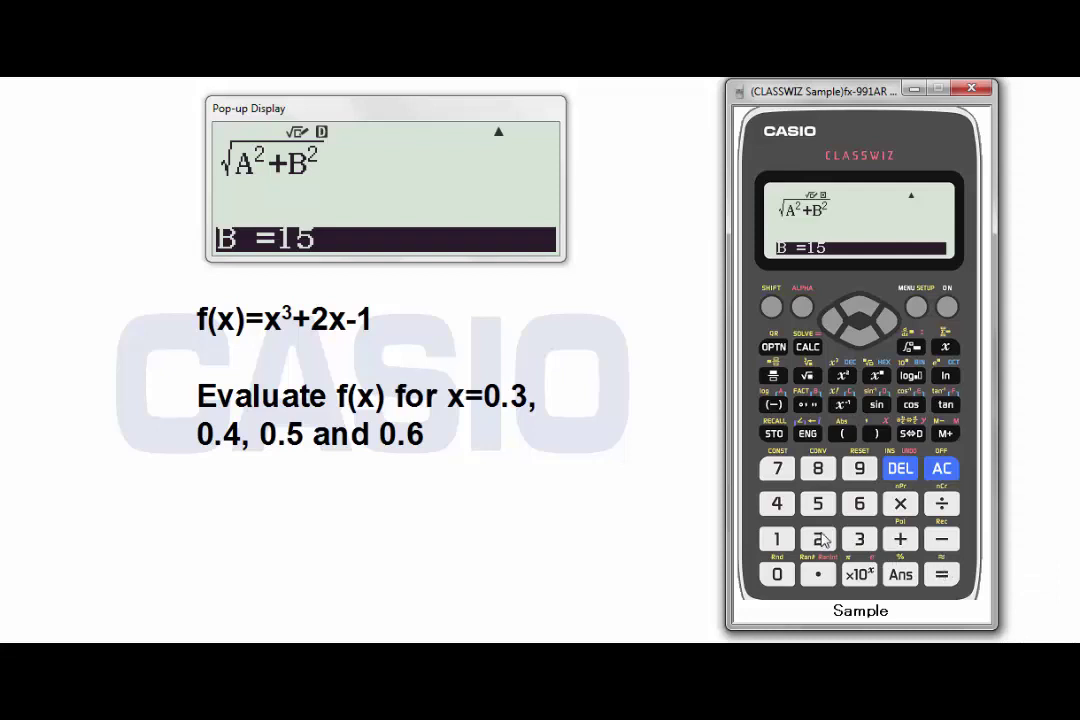
key(3)
click(942, 574)
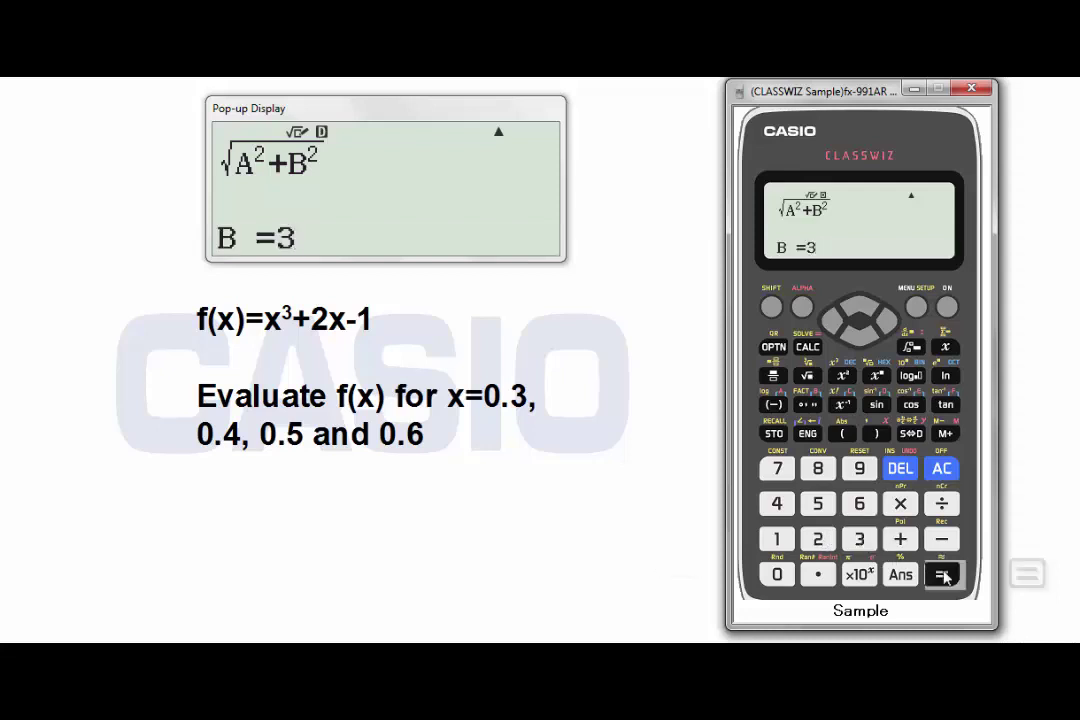
click(942, 575)
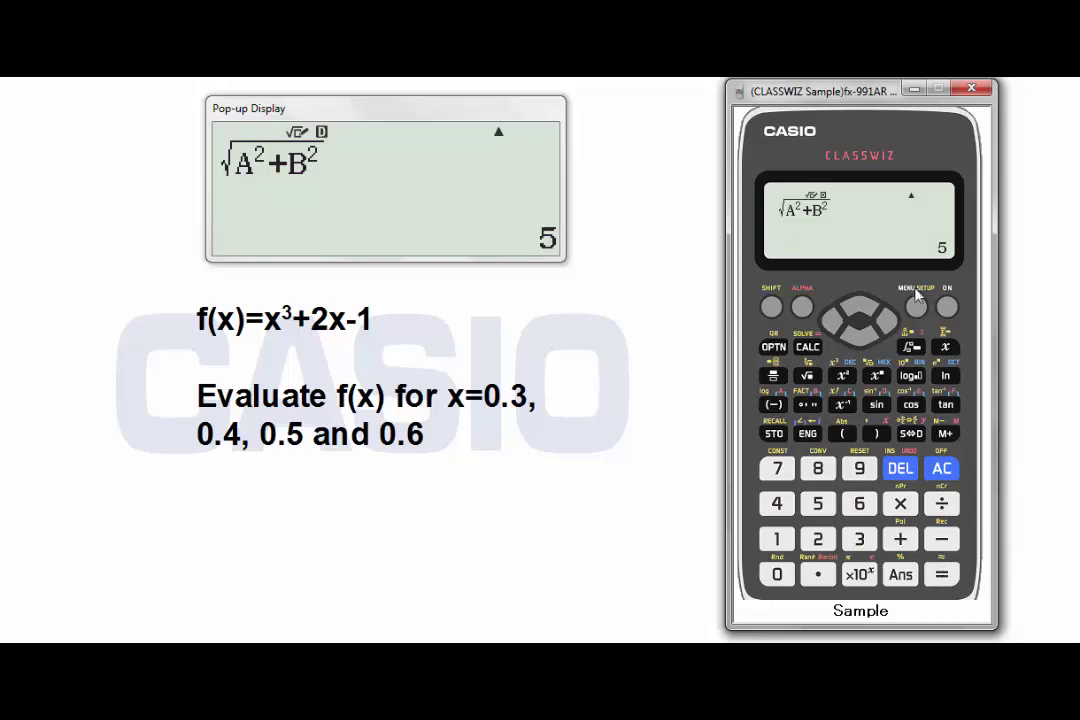